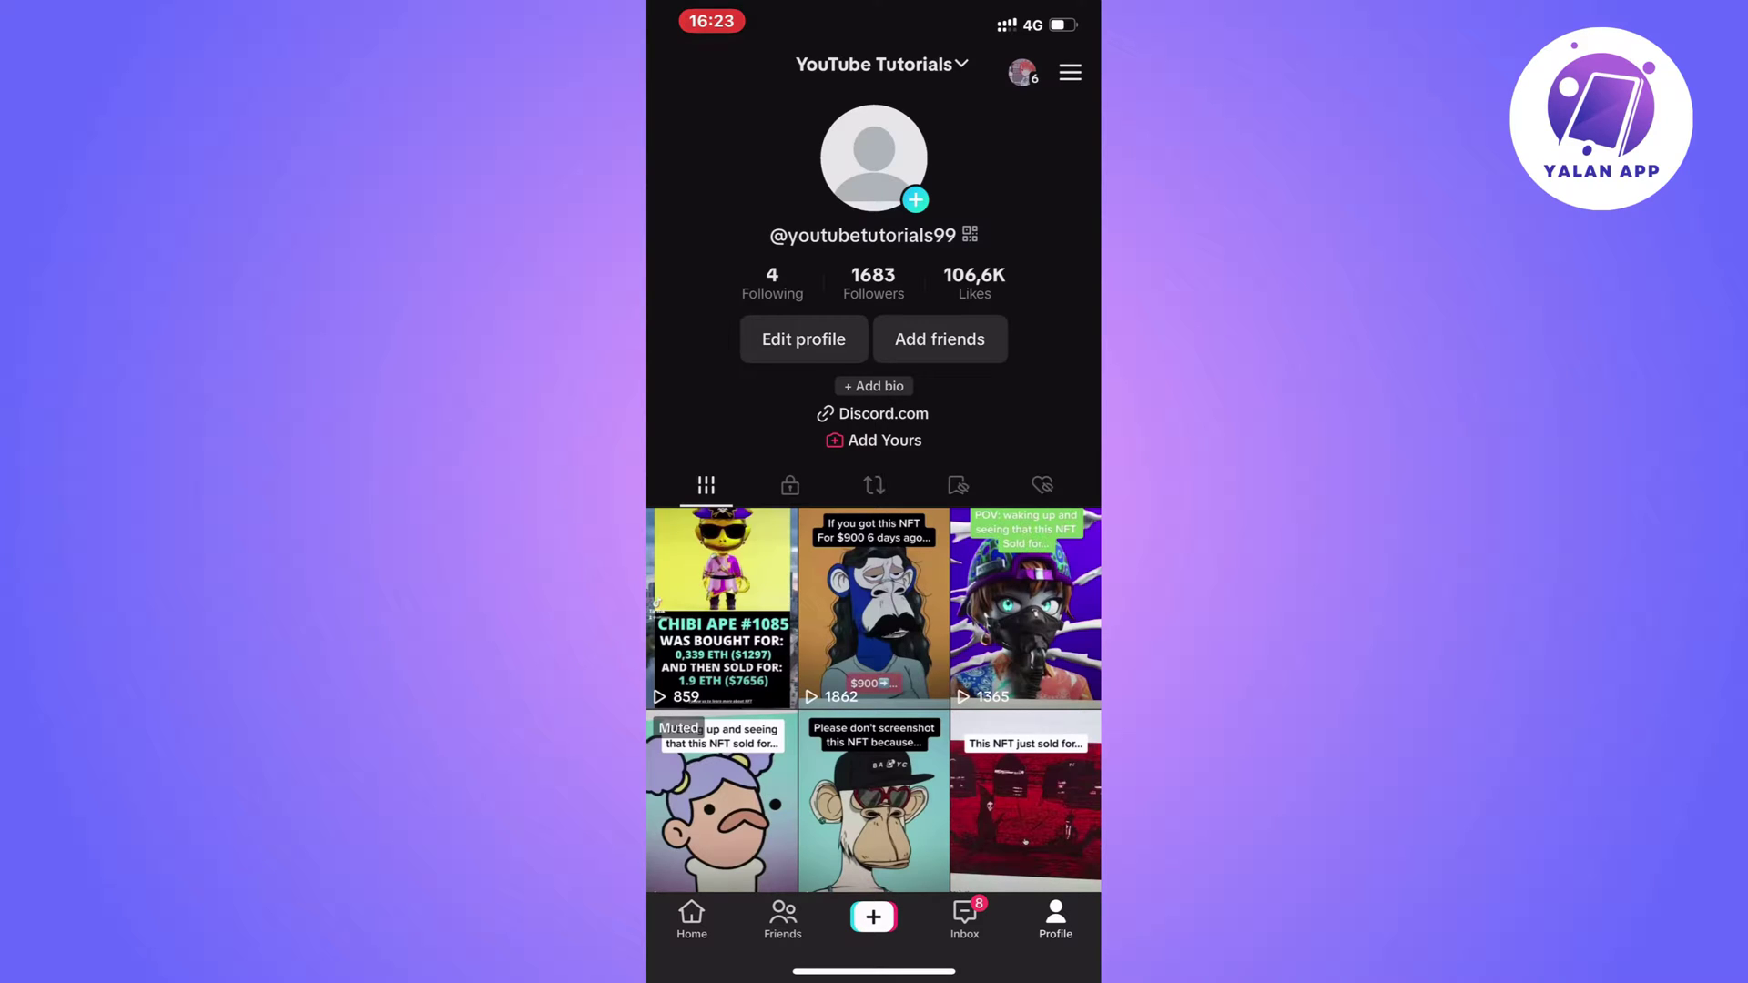
# Open Settings and privacy from the profile's top-right menu.
pyautogui.click(1068, 73)
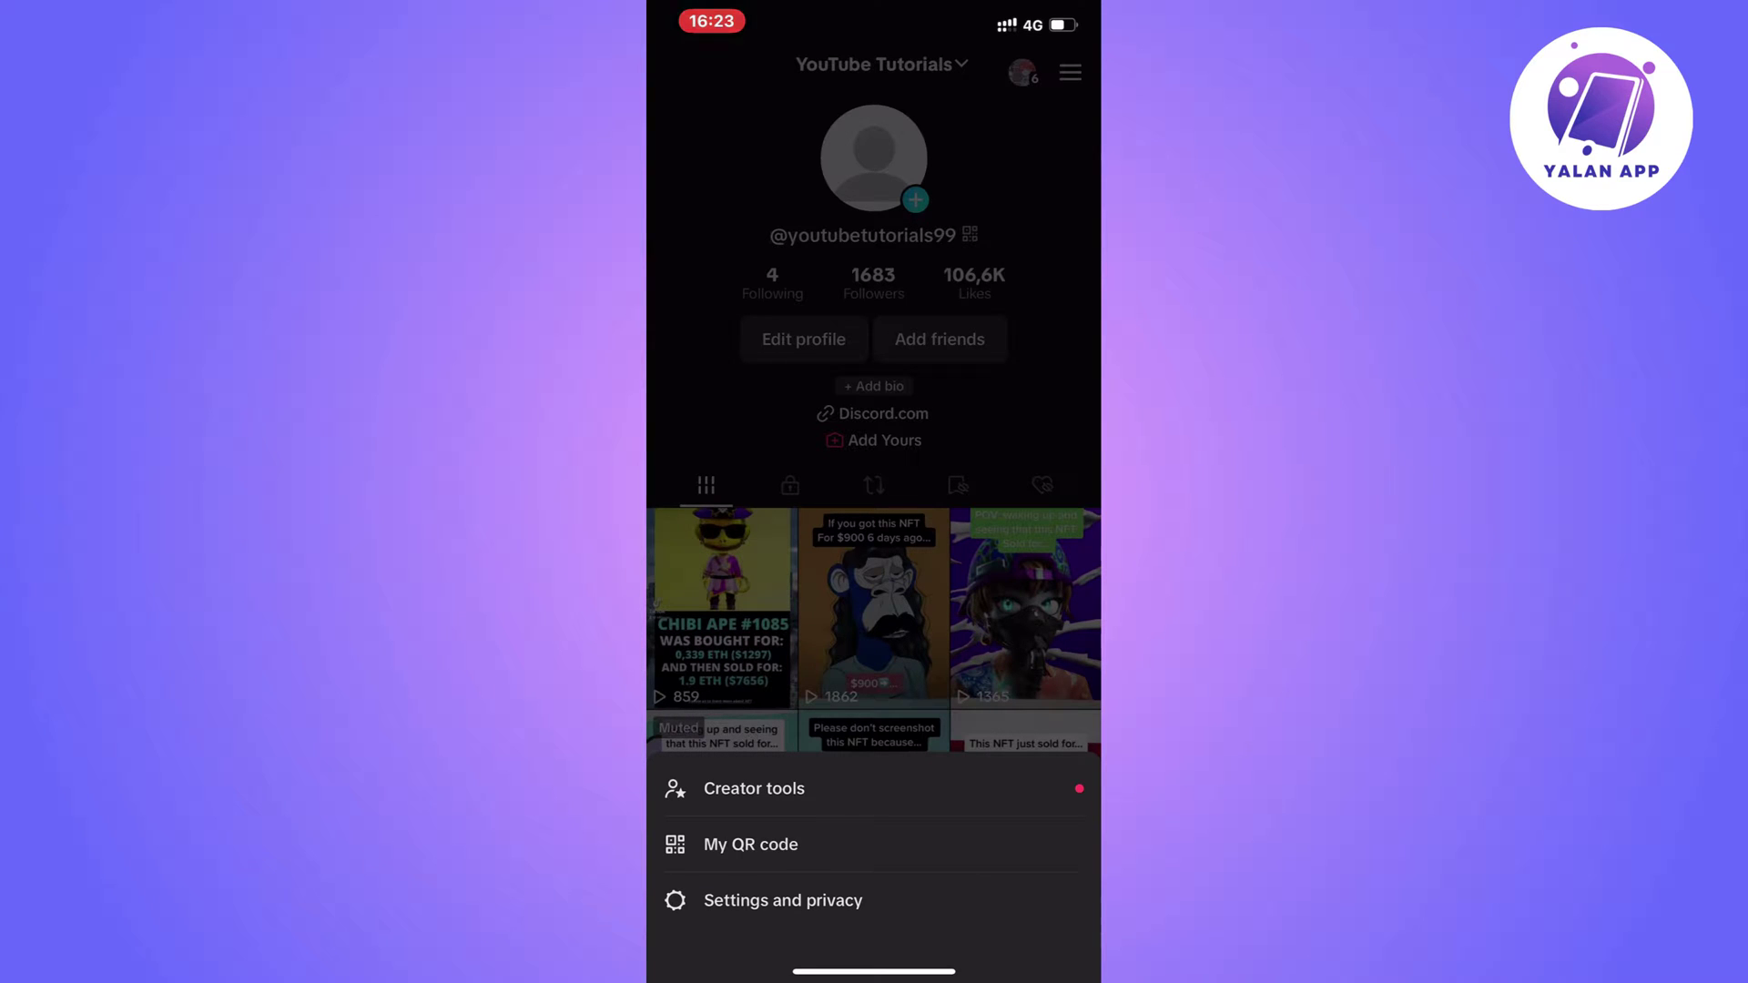
pyautogui.click(783, 901)
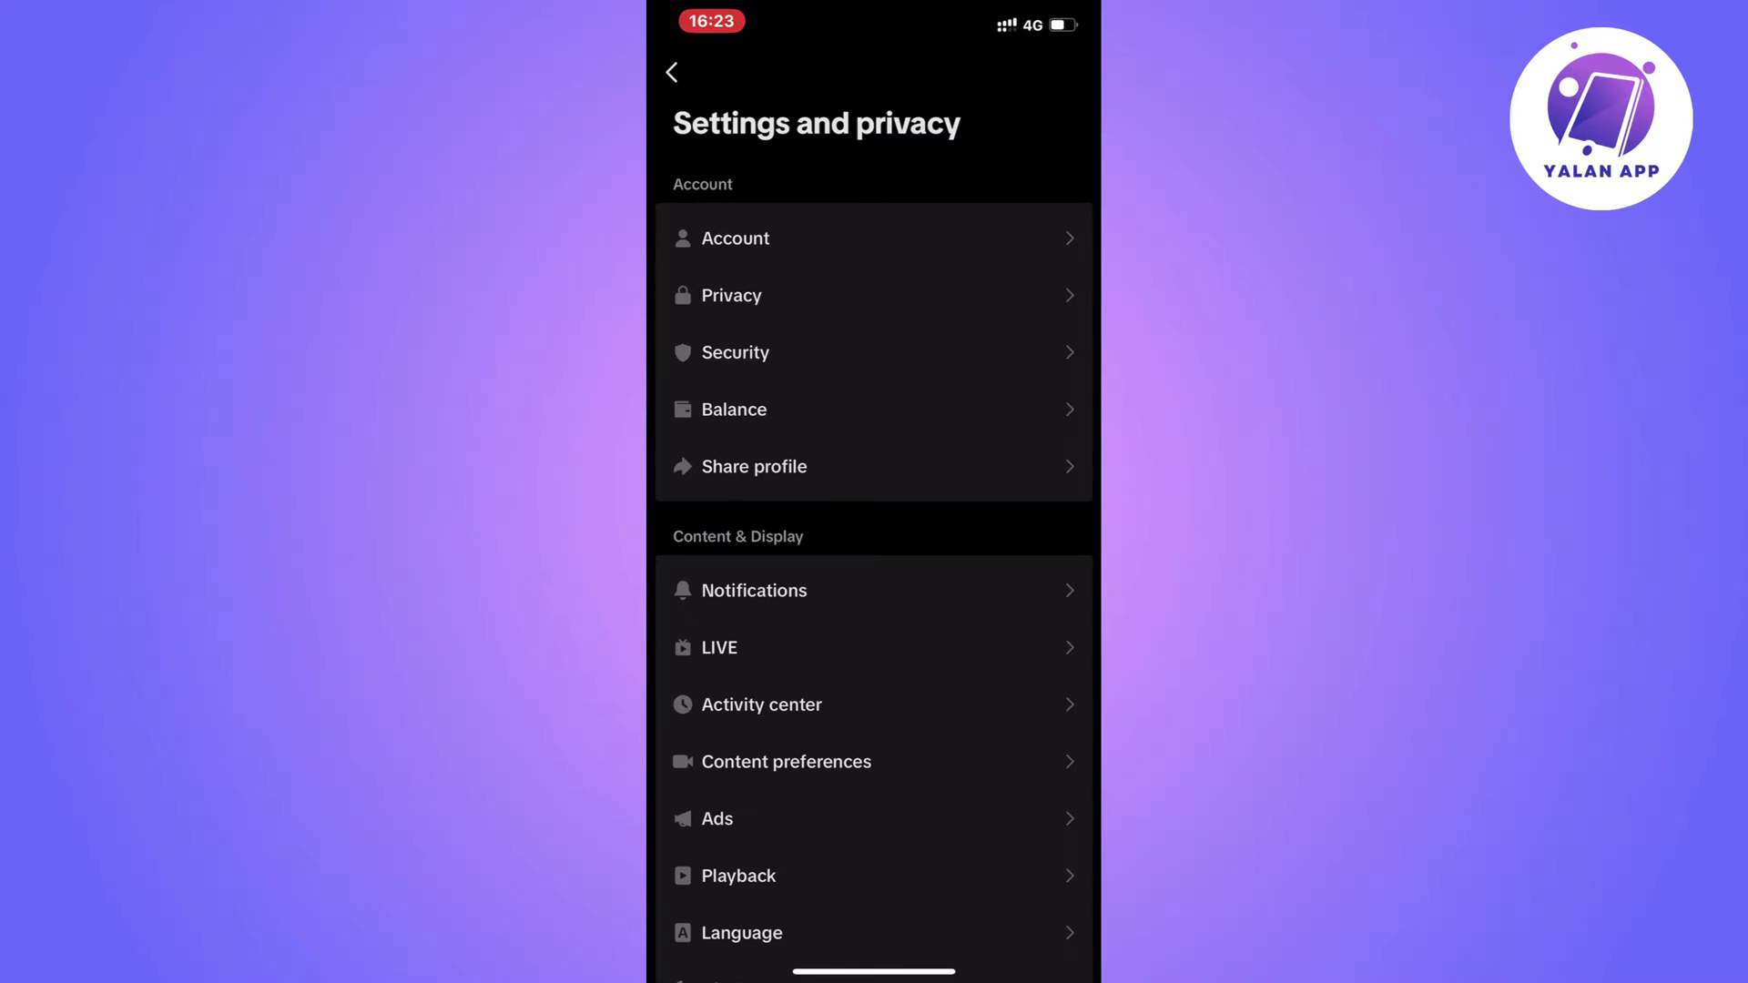
pyautogui.scroll(-2, 874, 546)
pyautogui.scroll(-2, 874, 547)
pyautogui.scroll(-2, 874, 546)
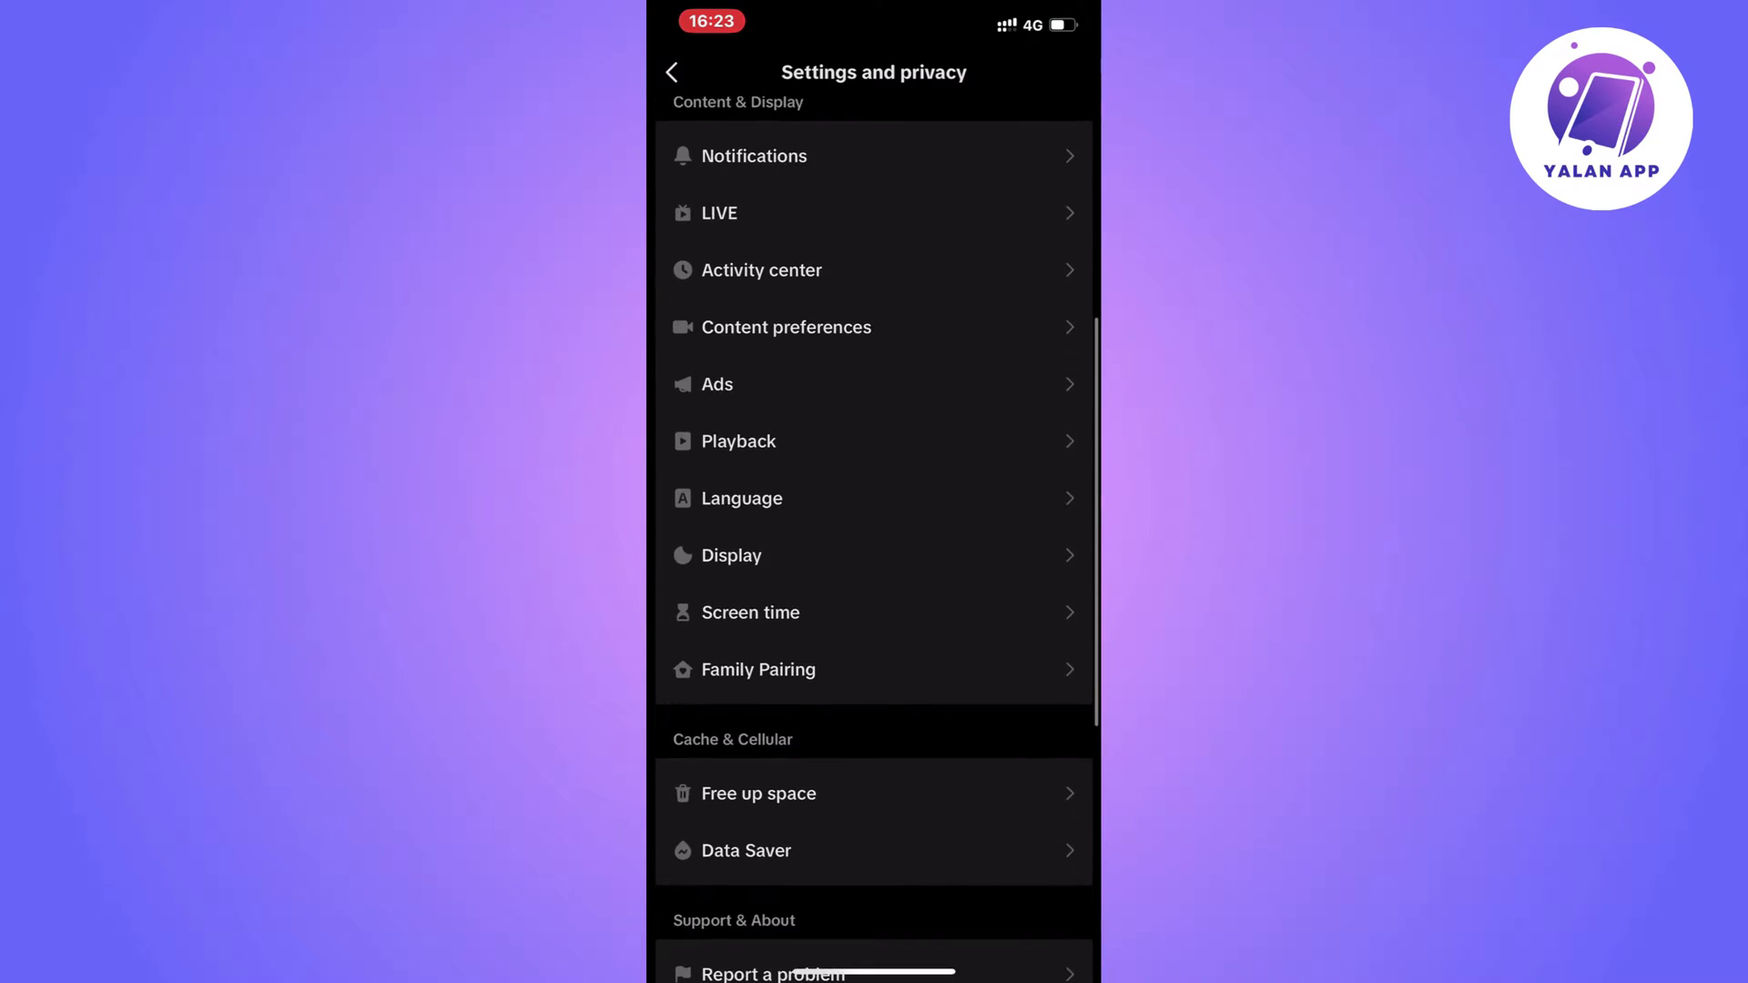
pyautogui.scroll(-2, 874, 546)
pyautogui.scroll(-2, 874, 547)
pyautogui.scroll(-3, 874, 546)
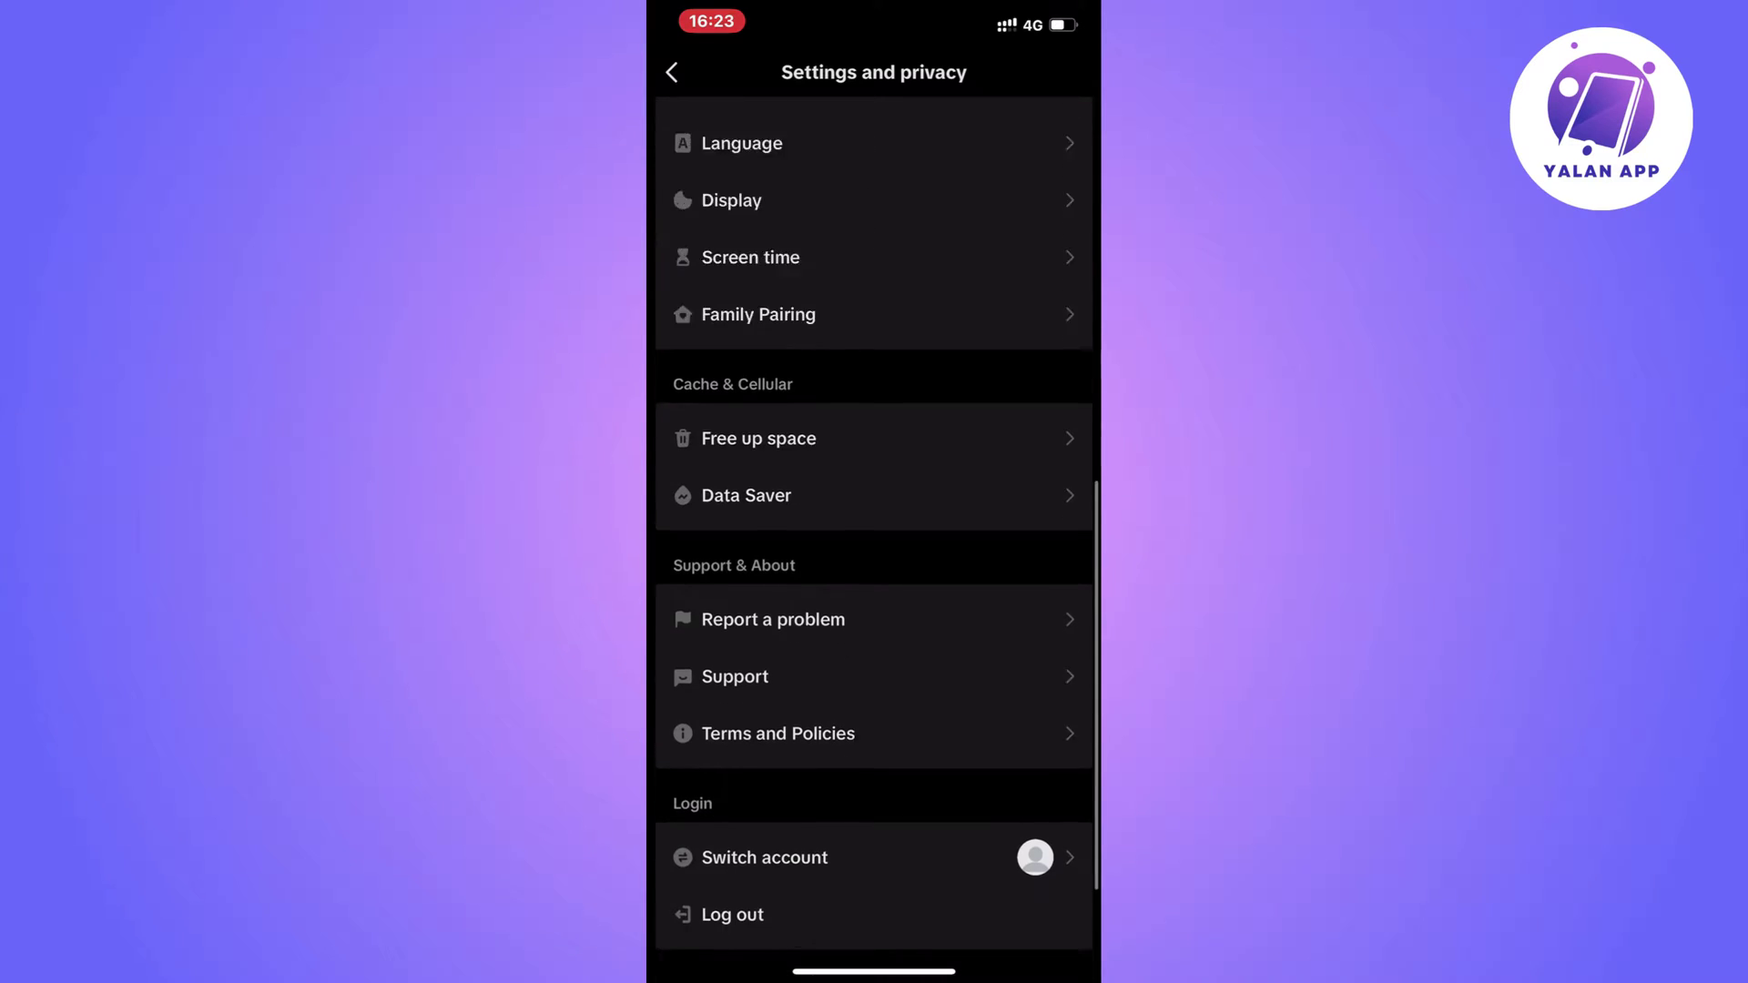
pyautogui.scroll(-2, 874, 546)
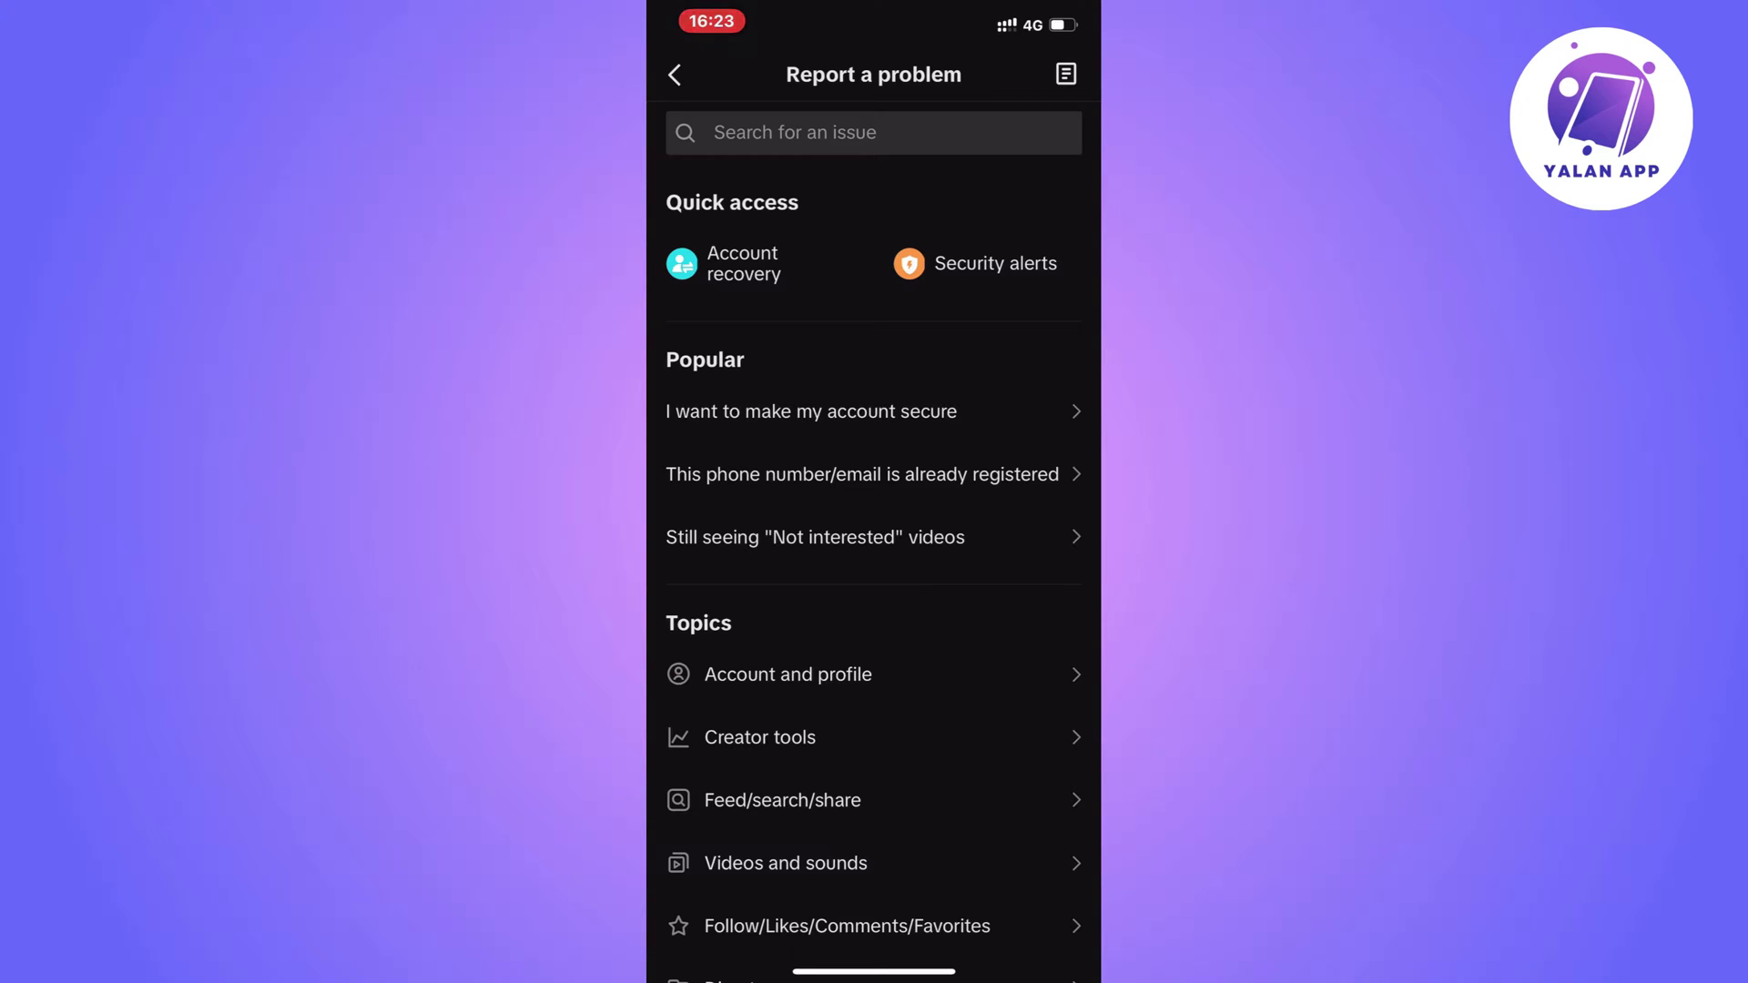
pyautogui.scroll(-3, 873, 546)
pyautogui.scroll(-3, 874, 547)
pyautogui.scroll(-4, 874, 546)
pyautogui.scroll(-2, 874, 546)
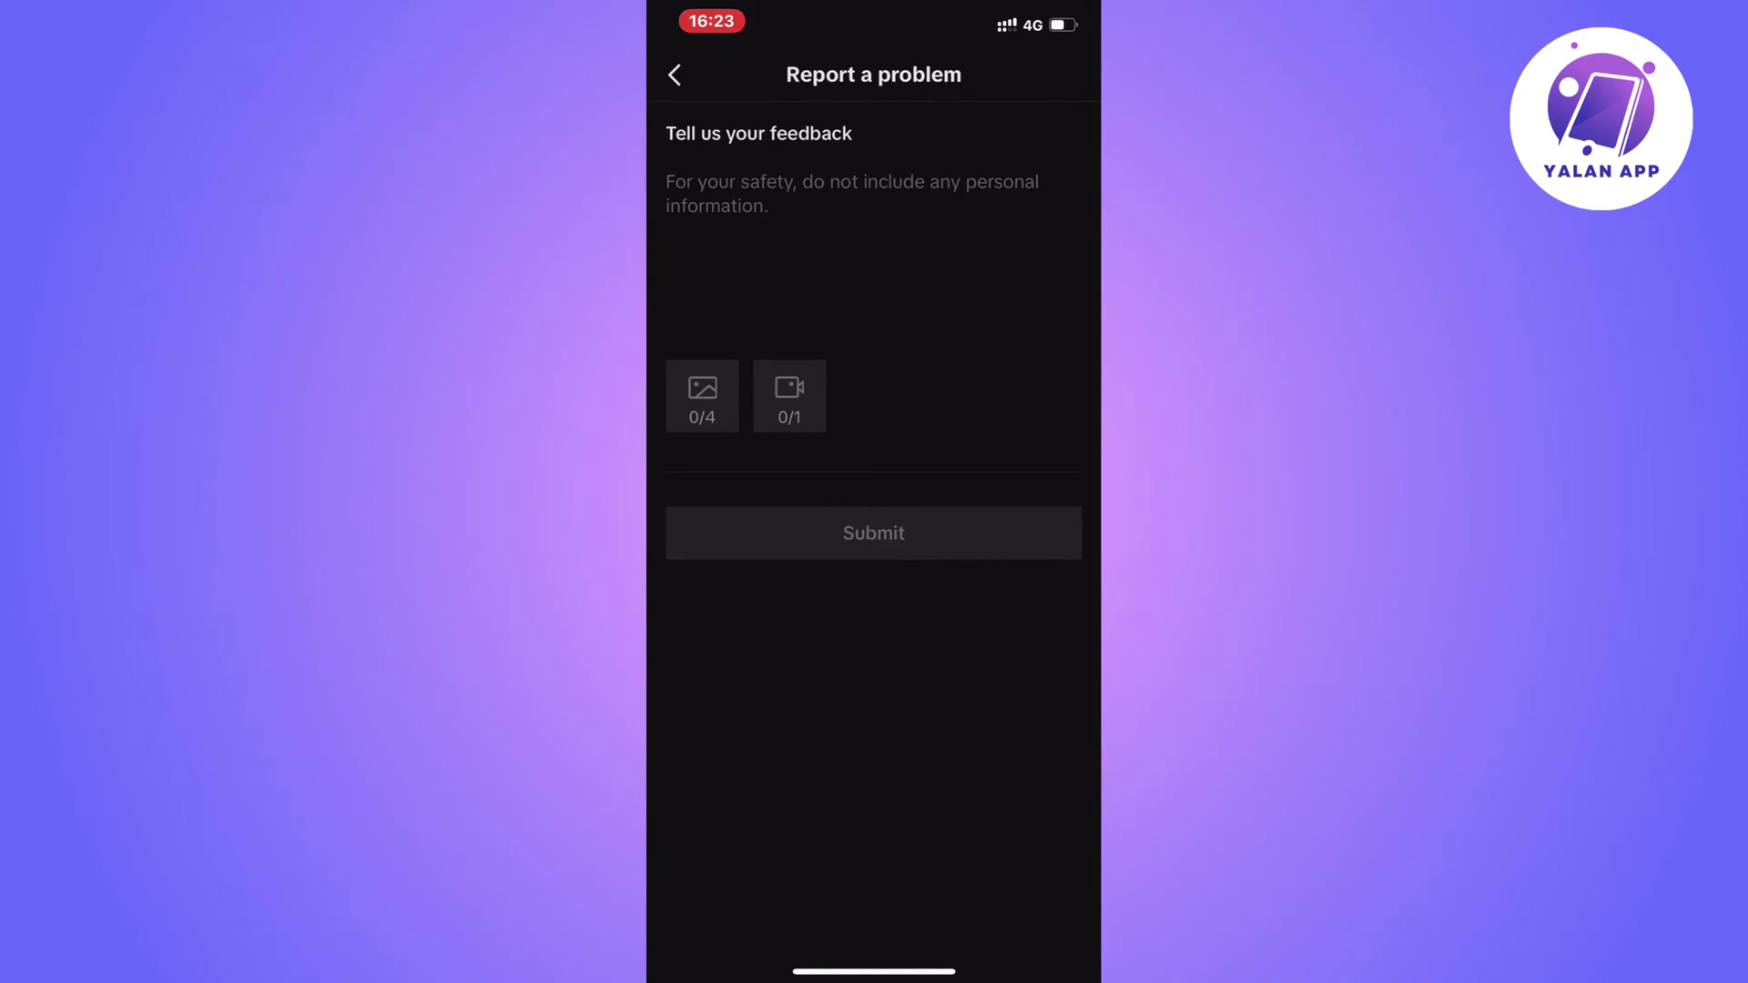
# Select the description field on the blank Report a problem feedback form.
pyautogui.click(846, 191)
# Enter an English description: TikTok Shop can't process orders and needs fixing for the account.
pyautogui.click(692, 938)
pyautogui.write('I')
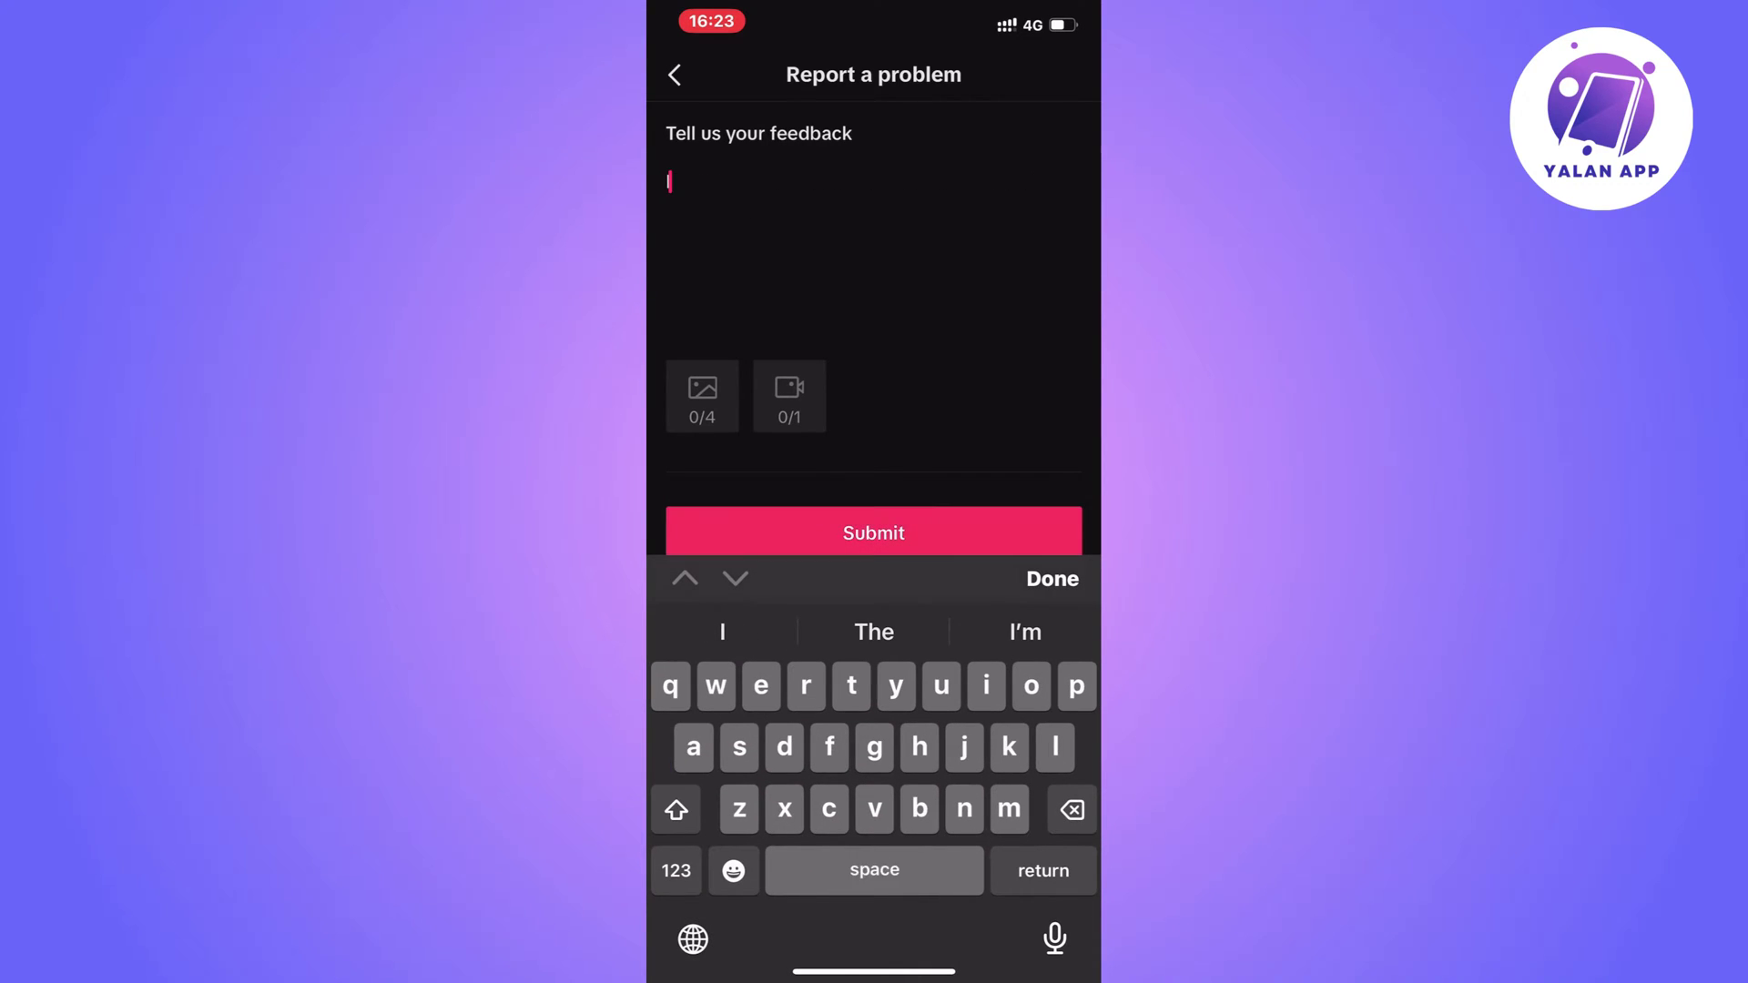
pyautogui.write(' am jabing issues woth')
pyautogui.write(': tiktok sh')
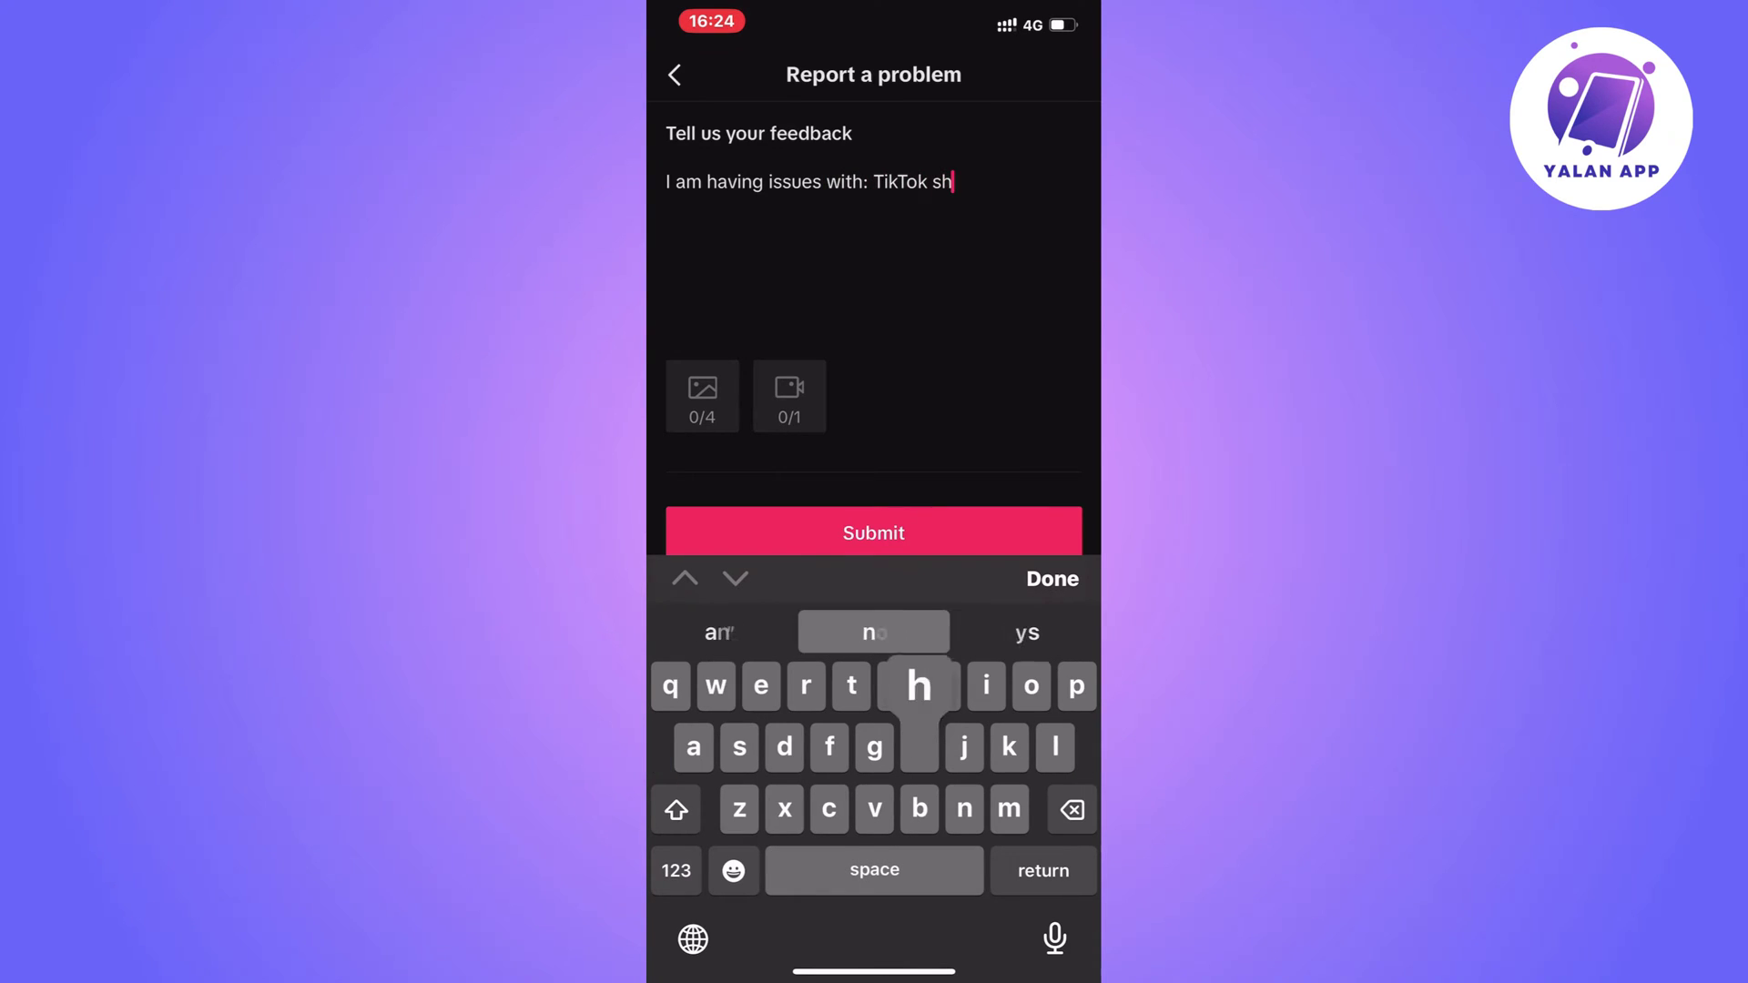
pyautogui.write("op aan't process order")
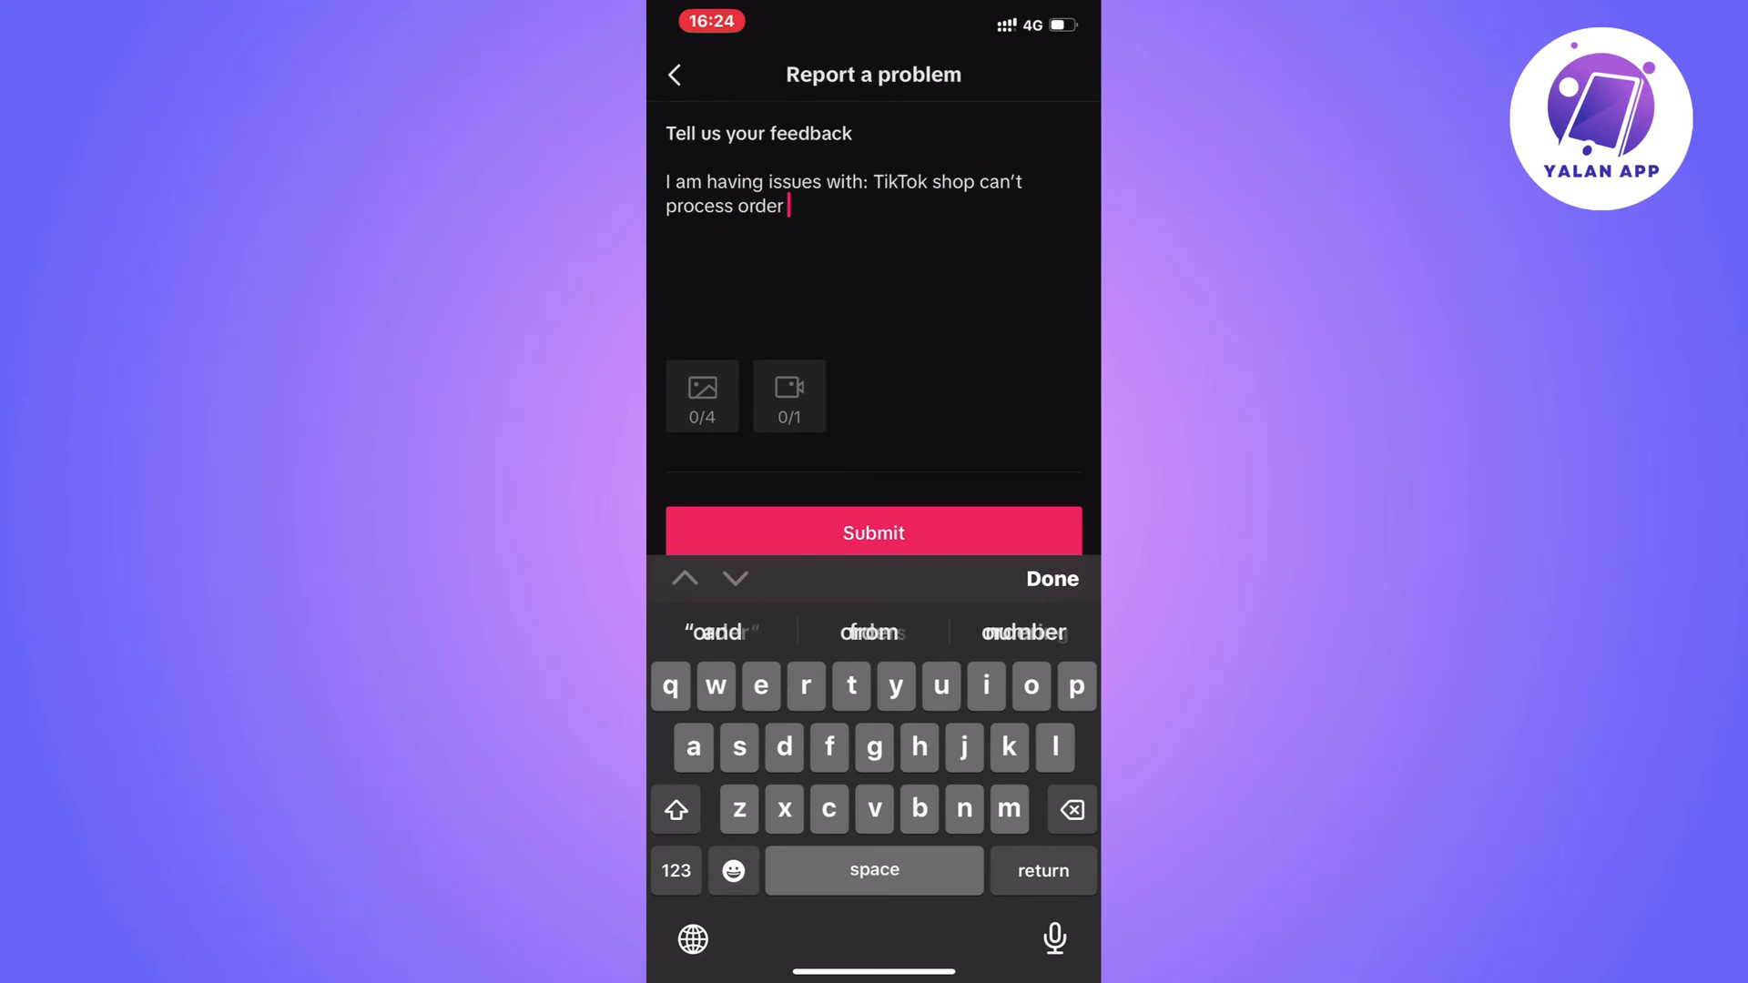
pyautogui.write(', I need this to be fixe')
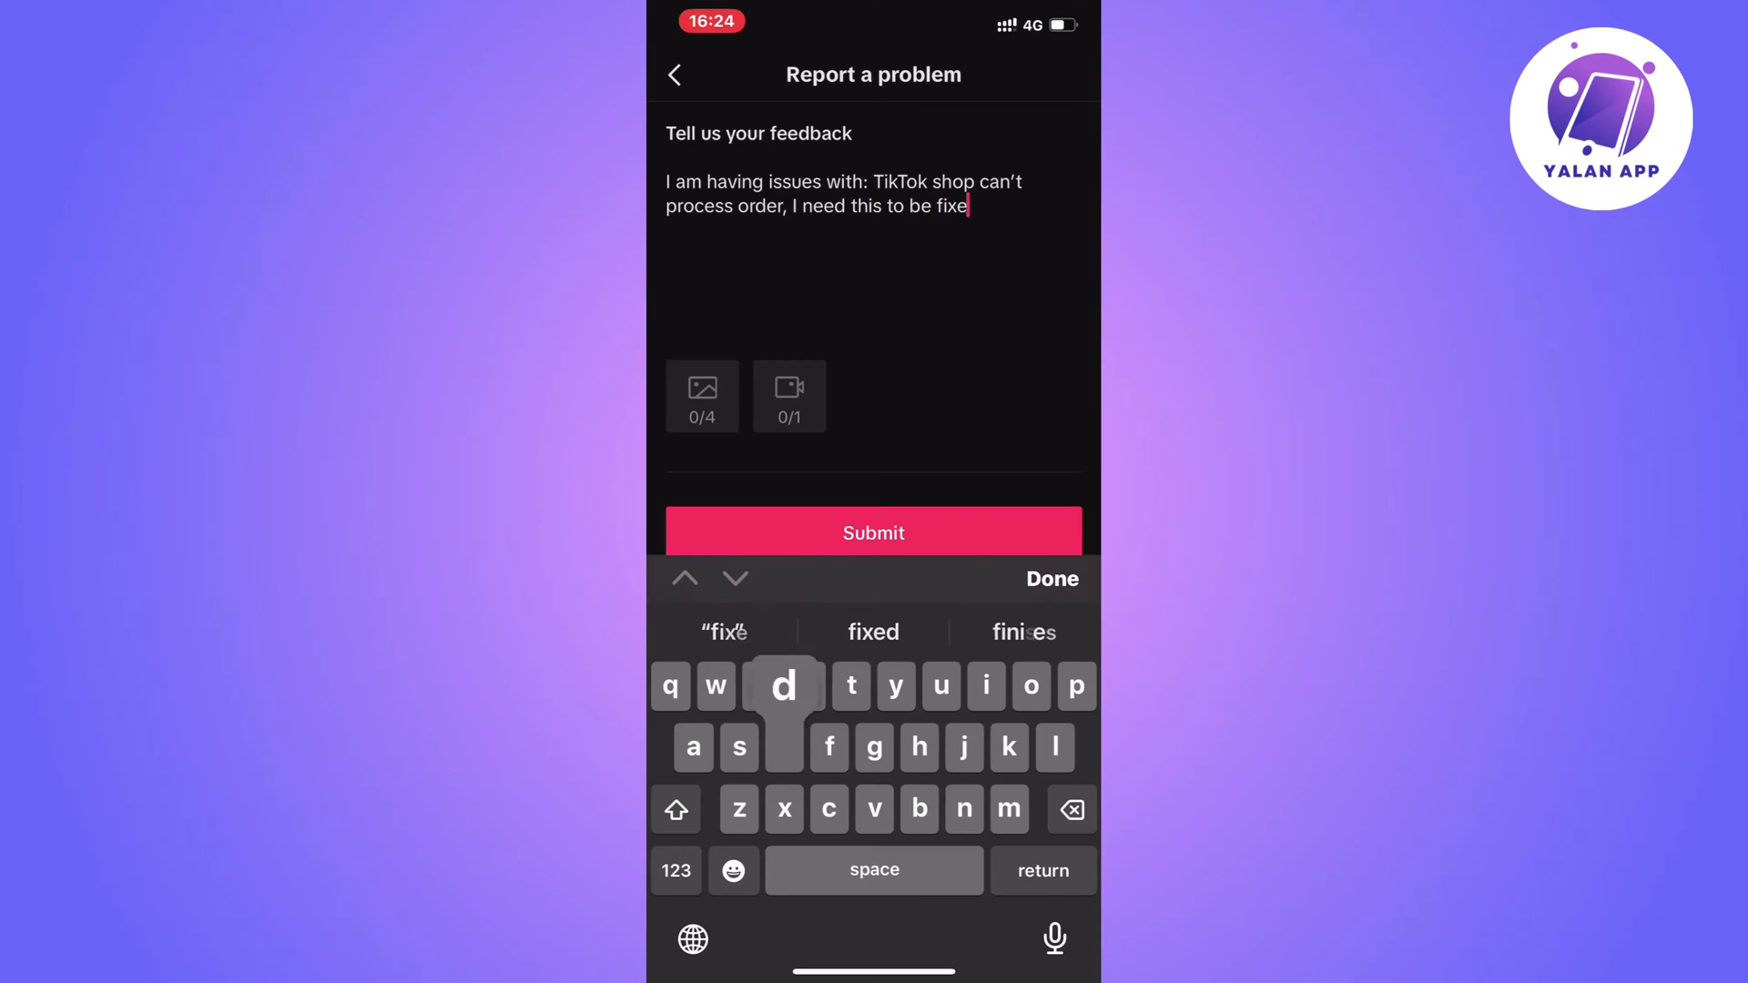
pyautogui.write('d for my wccoint')
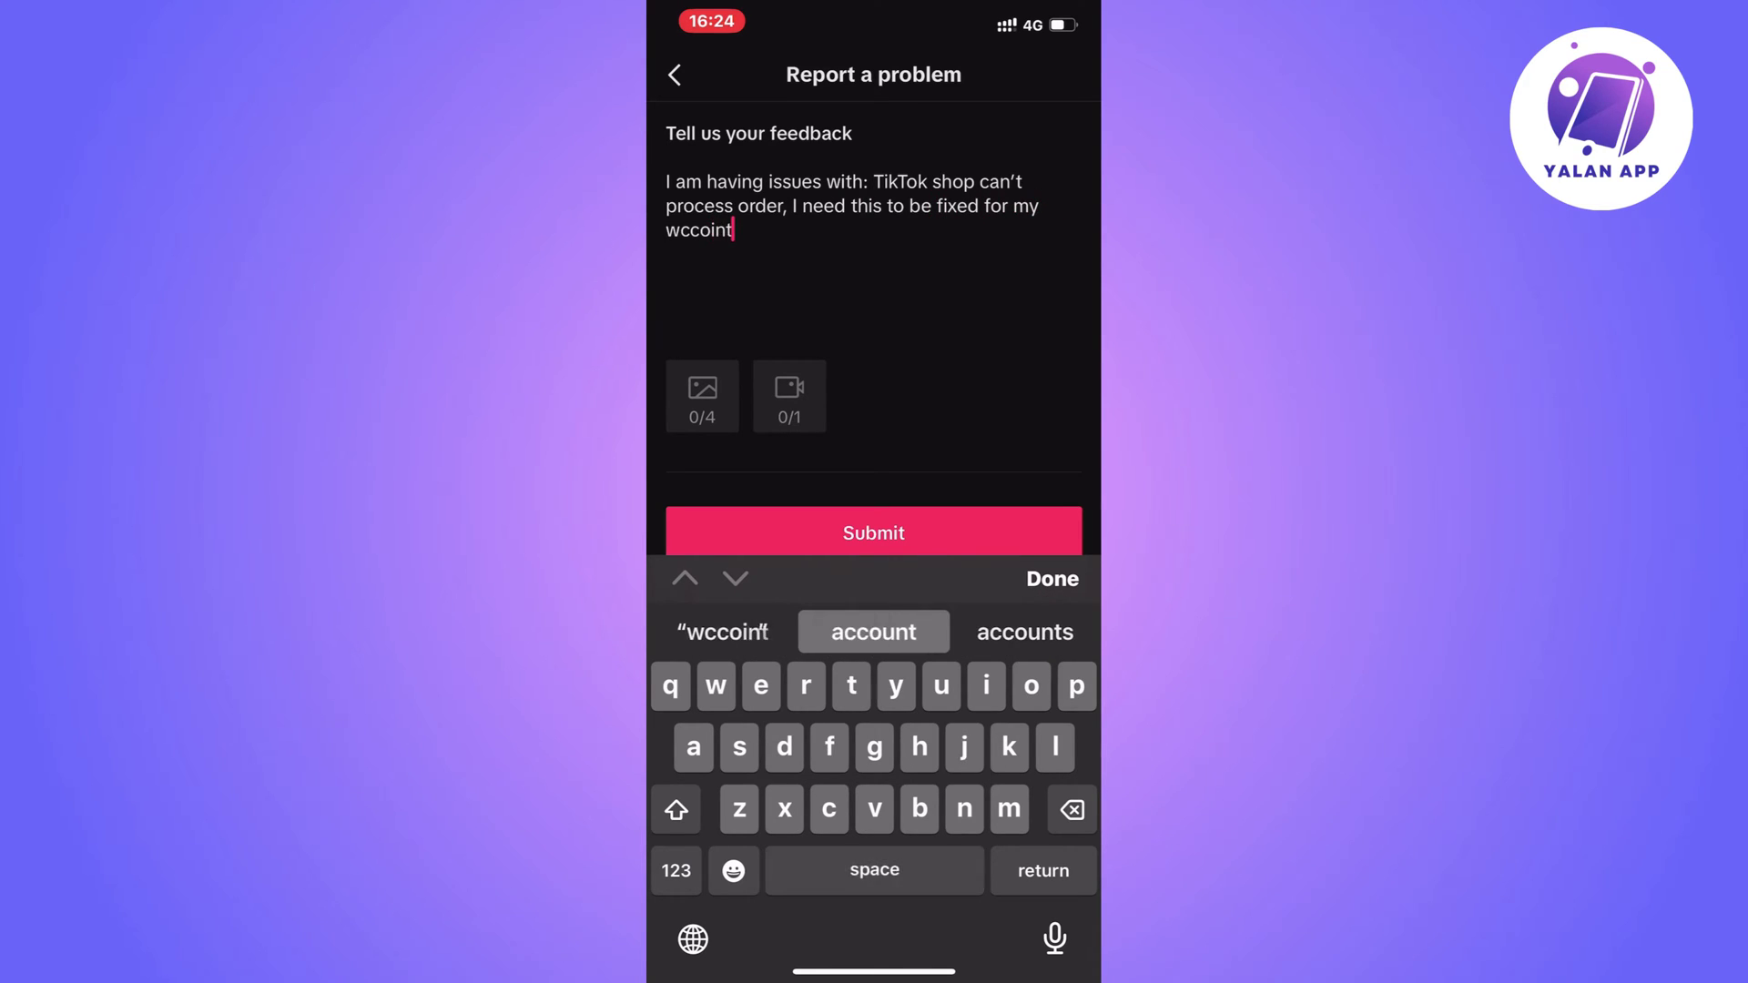
pyautogui.press('BackSpace')
pyautogui.click(1052, 578)
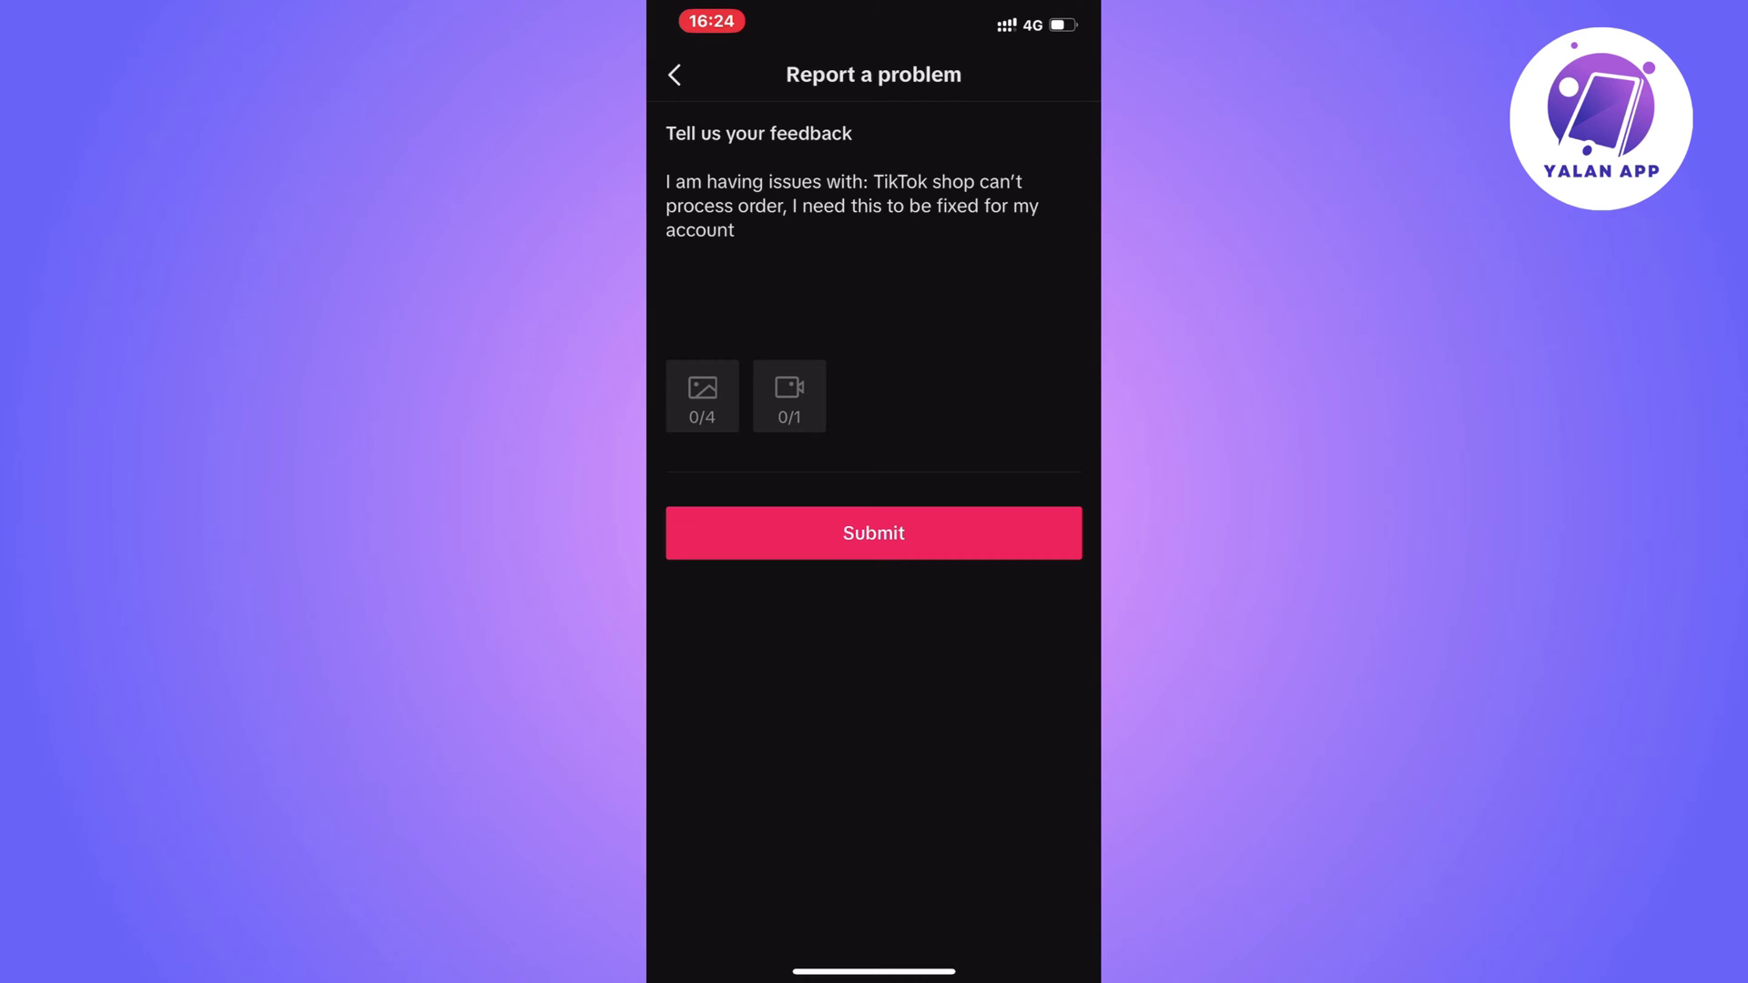
# Submit the TikTok Shop order-processing problem report.
pyautogui.click(873, 534)
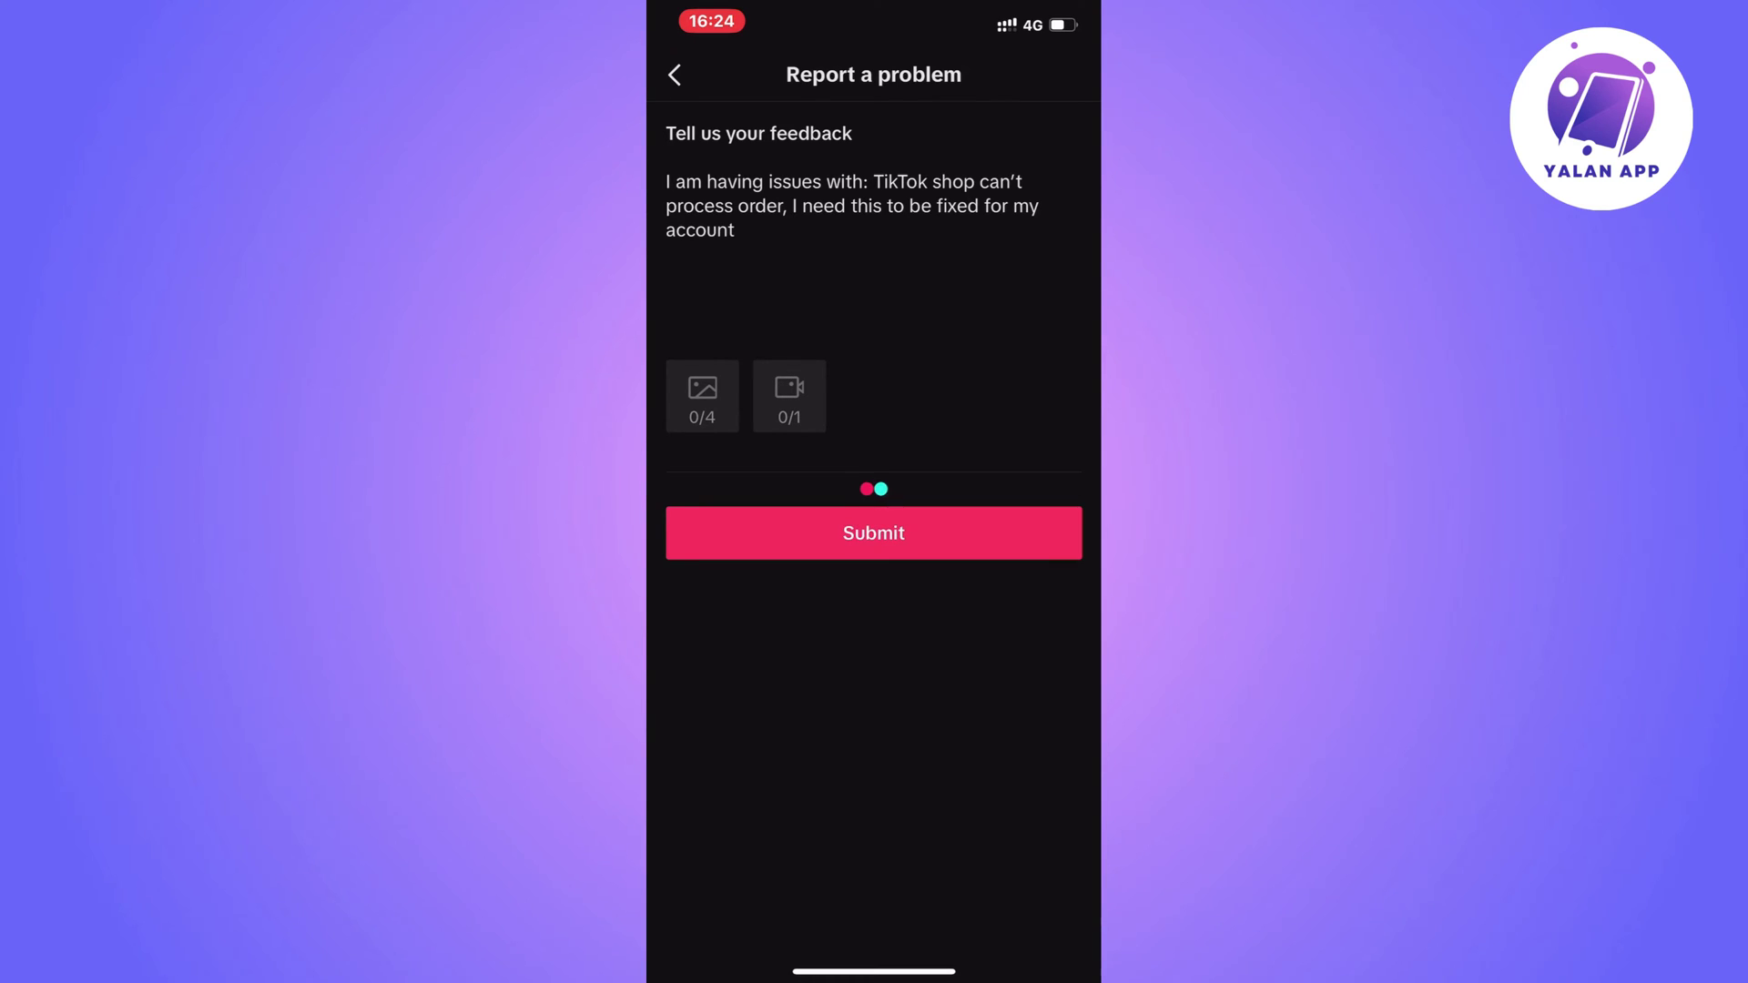